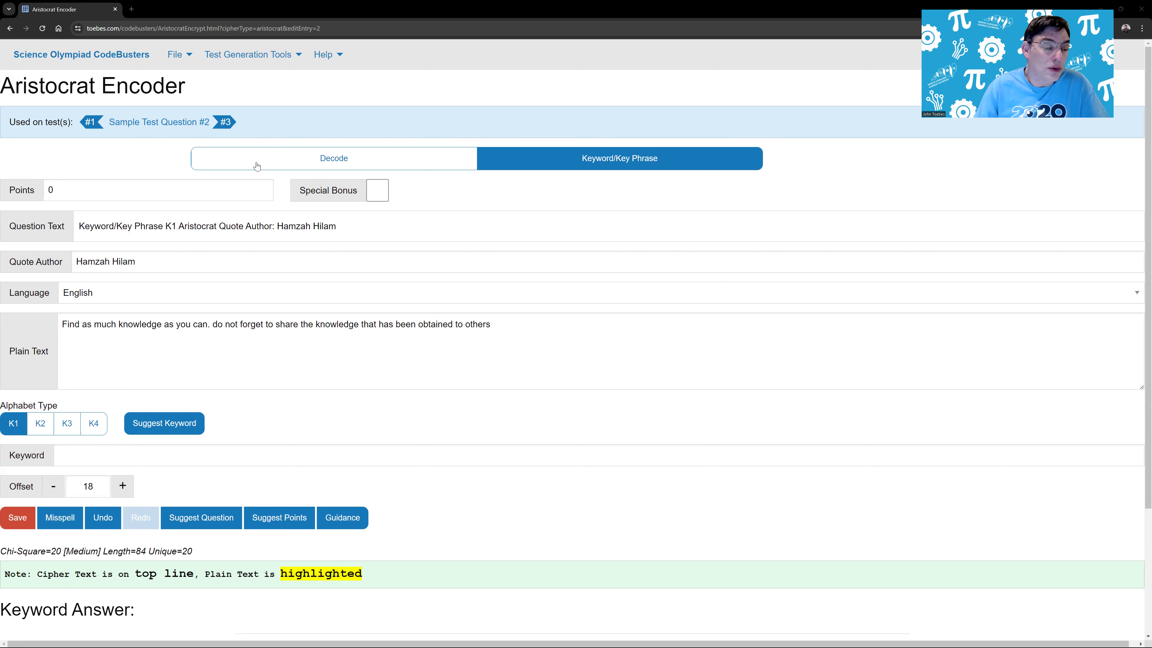
# Generate keyword suggestions for the K1 alphabet and use ABSURDITY with offset +23.
pyautogui.click(172, 422)
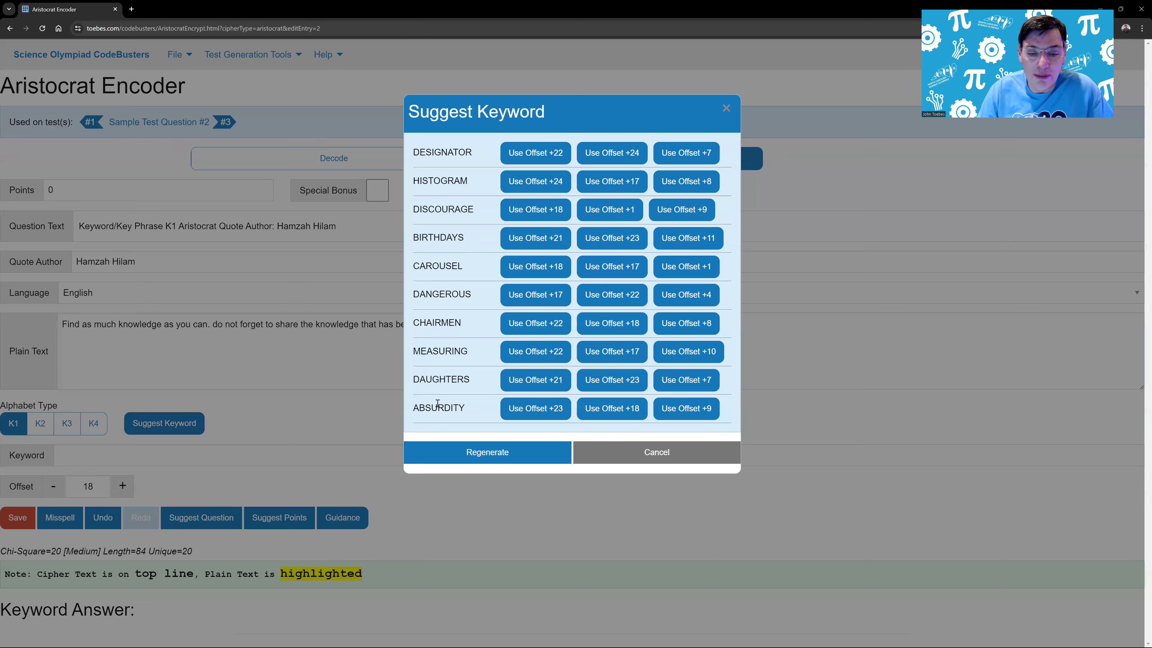
pyautogui.click(532, 410)
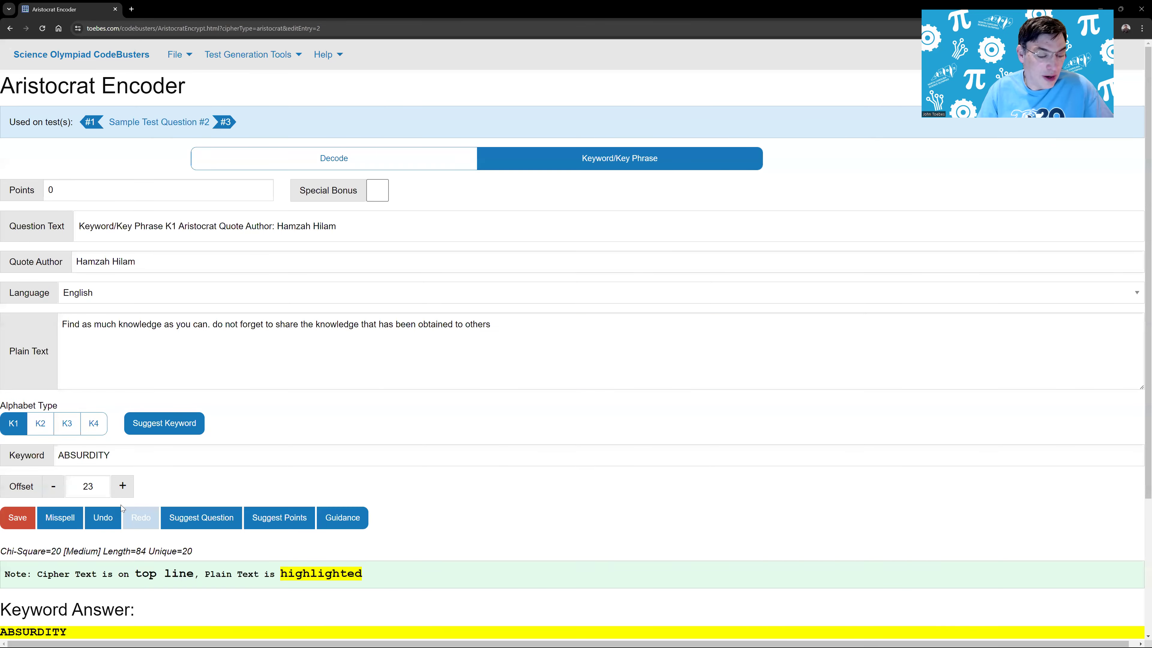
pyautogui.scroll(-2, 122, 505)
pyautogui.scroll(1, 77, 549)
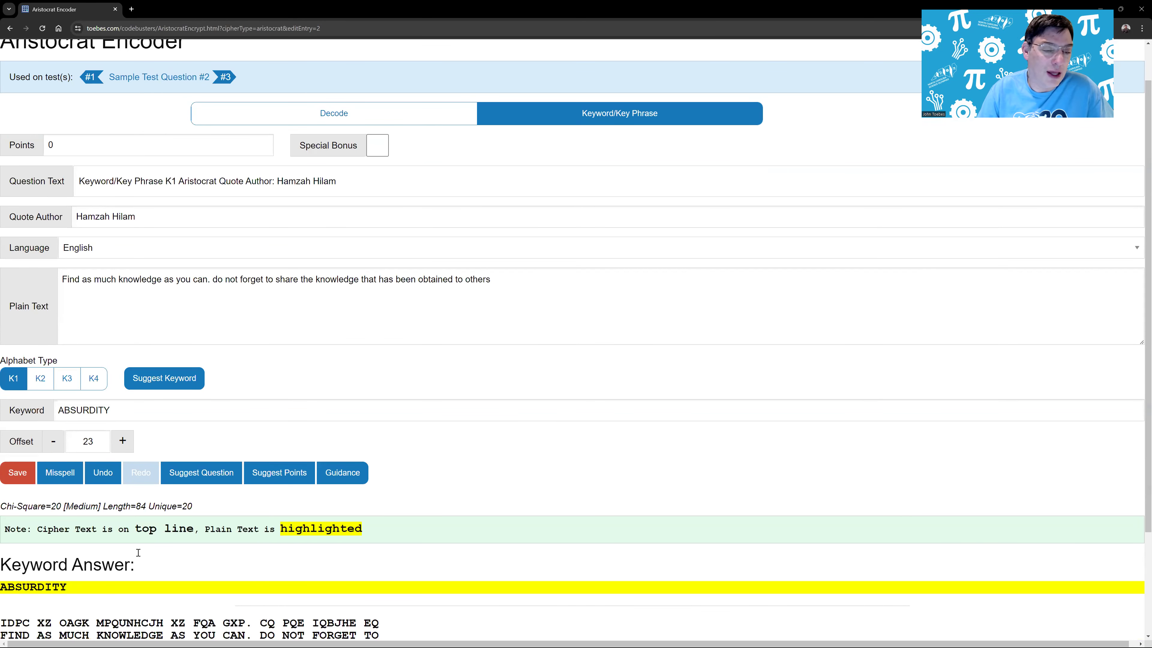
pyautogui.scroll(1, 180, 526)
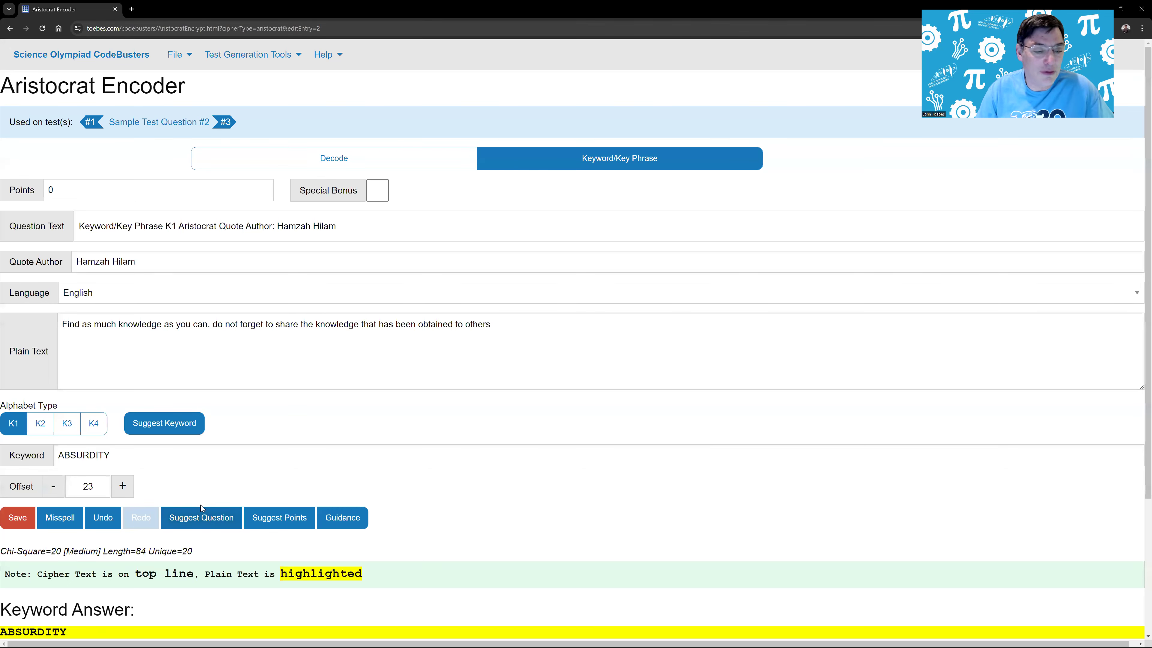
# Generate a new set of keyword suggestions and use COMEDIANS with offset +17 in place of ABSURDITY.
pyautogui.doubleClick(117, 456)
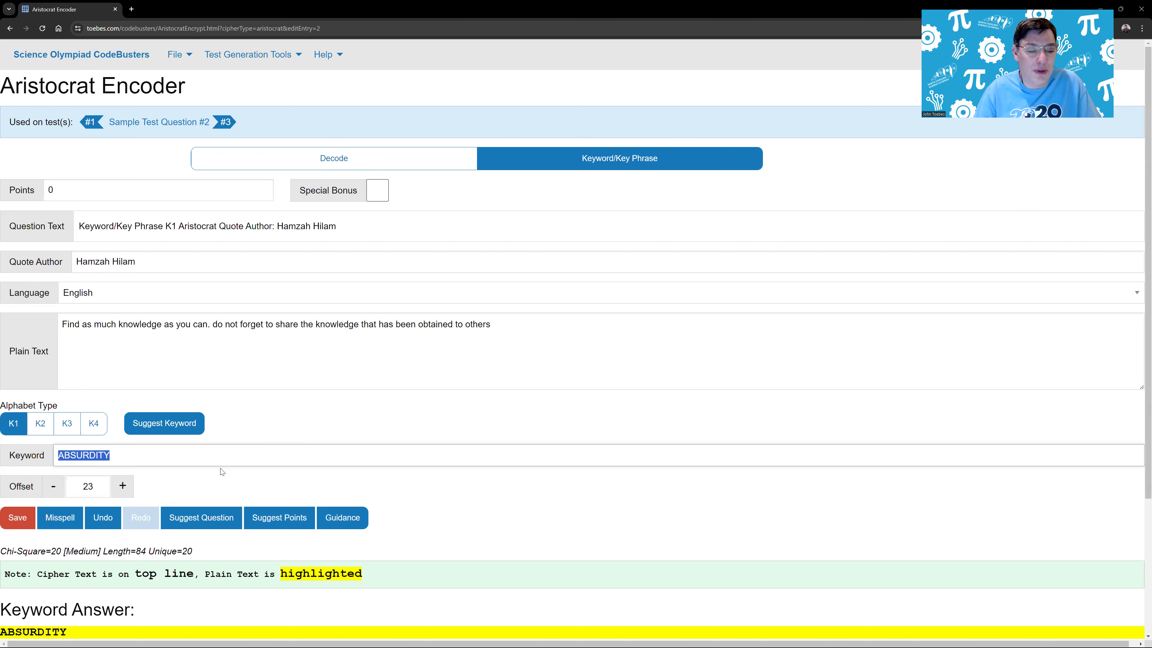
pyautogui.scroll(-1, 131, 434)
pyautogui.scroll(-2, 132, 435)
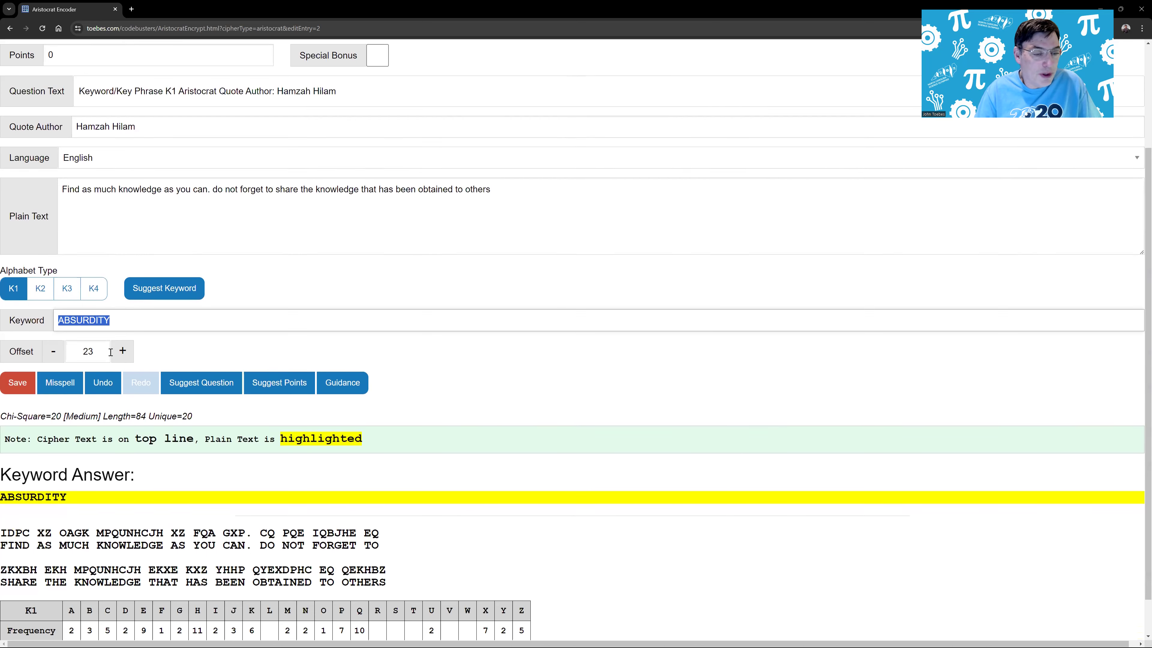
pyautogui.scroll(1, 189, 366)
pyautogui.click(181, 339)
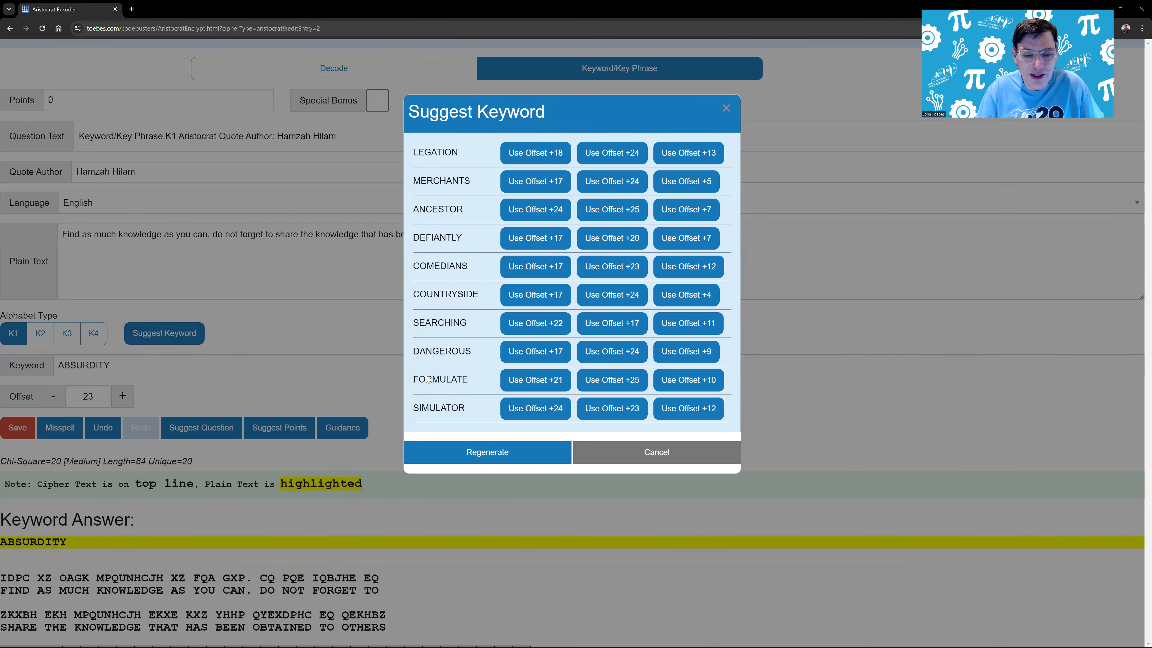
pyautogui.click(546, 268)
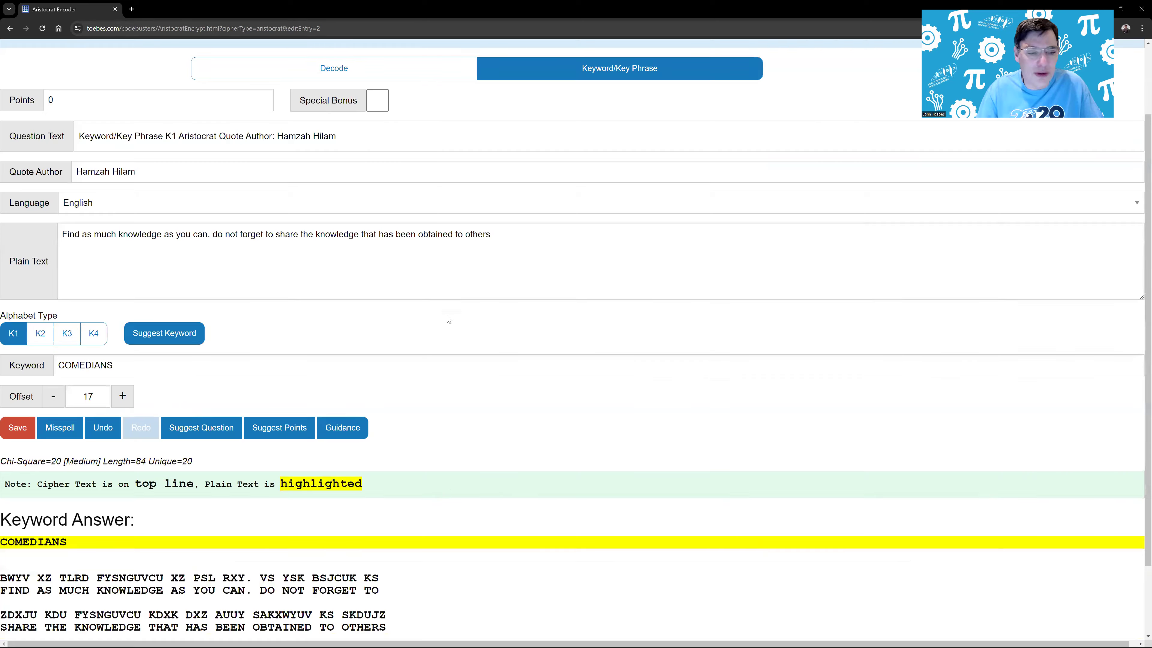
# Turn the keyword into the key phrase "TV COMEDIANS" by adding TV and a space before it.
pyautogui.click(132, 360)
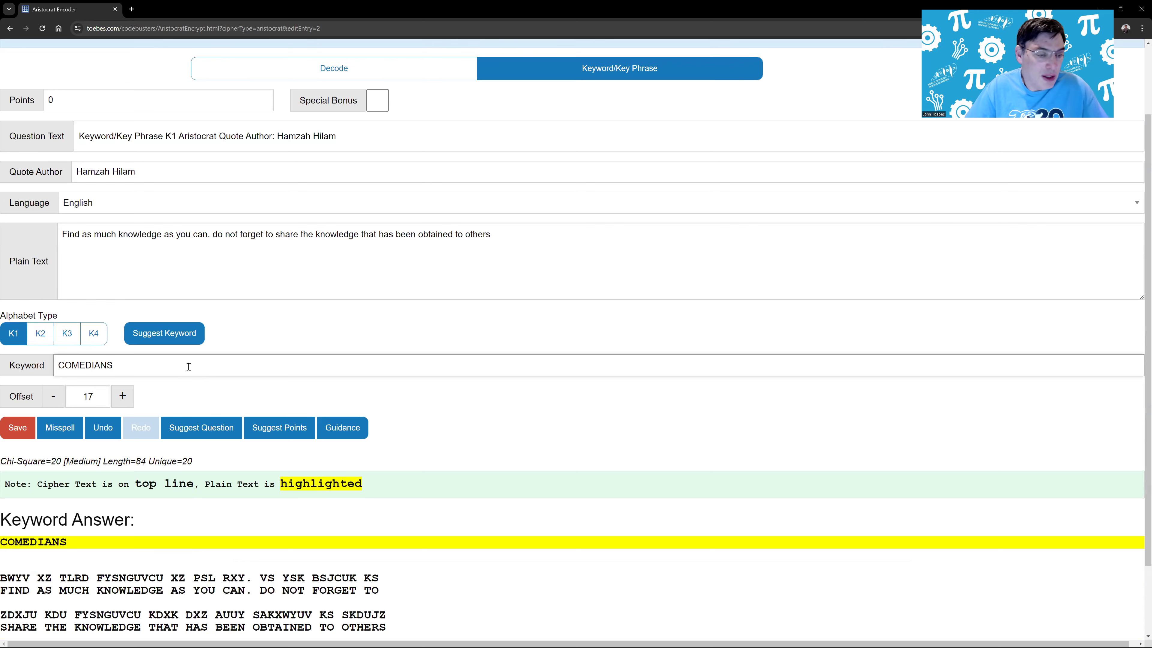
pyautogui.press('Home')
pyautogui.write('TV')
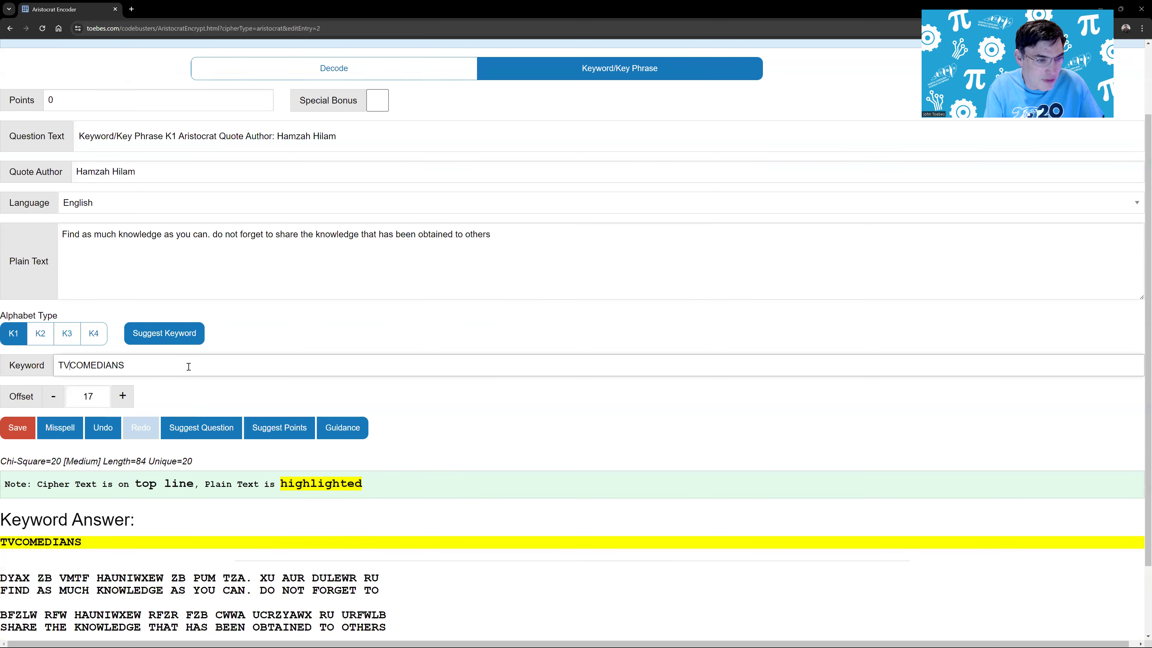
pyautogui.scroll(-2, 400, 519)
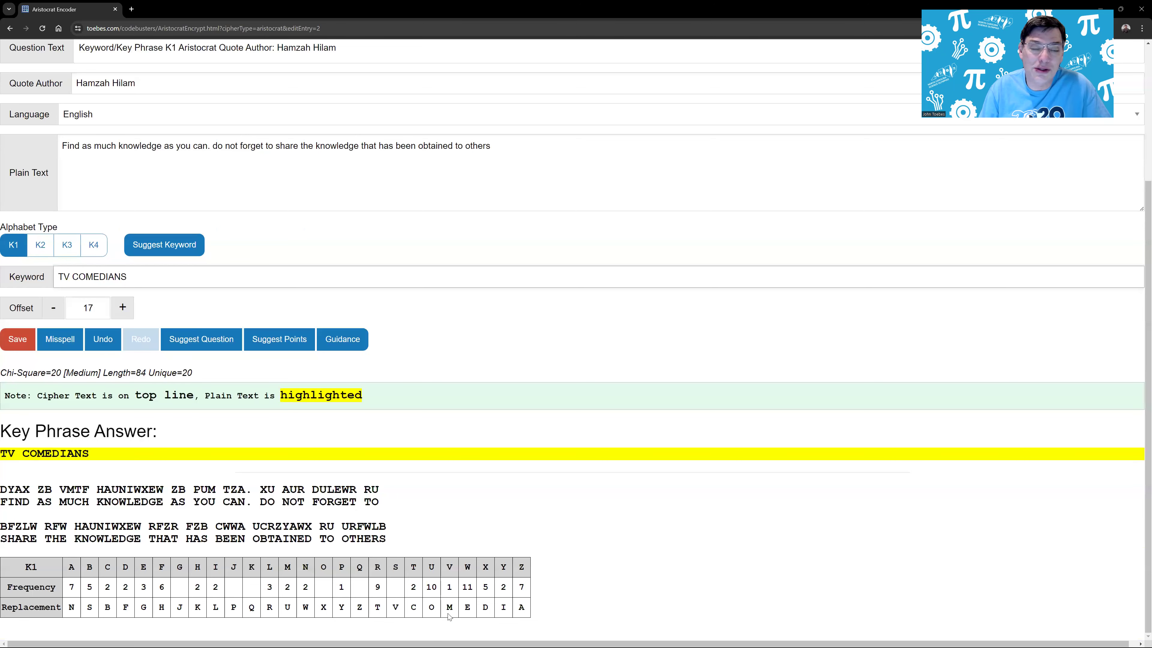
# Replace TV with House in the key phrase so that it reads "House COMEDIANS".
pyautogui.moveTo(71, 278); pyautogui.dragTo(57, 278)
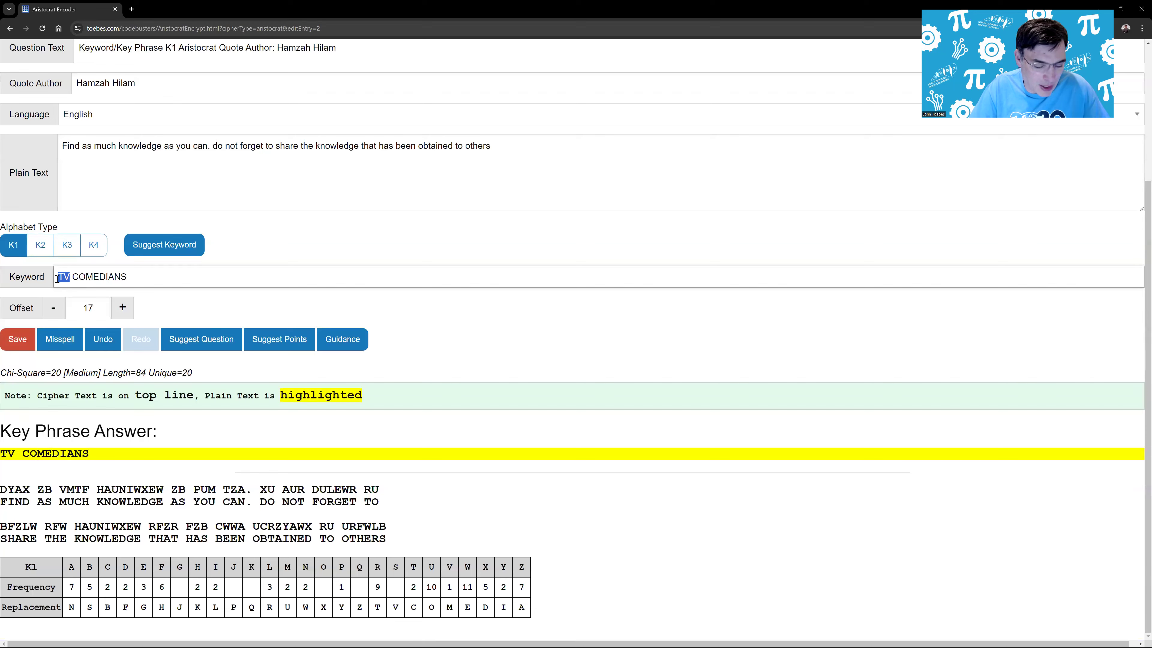
pyautogui.write('House')
pyautogui.scroll(-1, 174, 299)
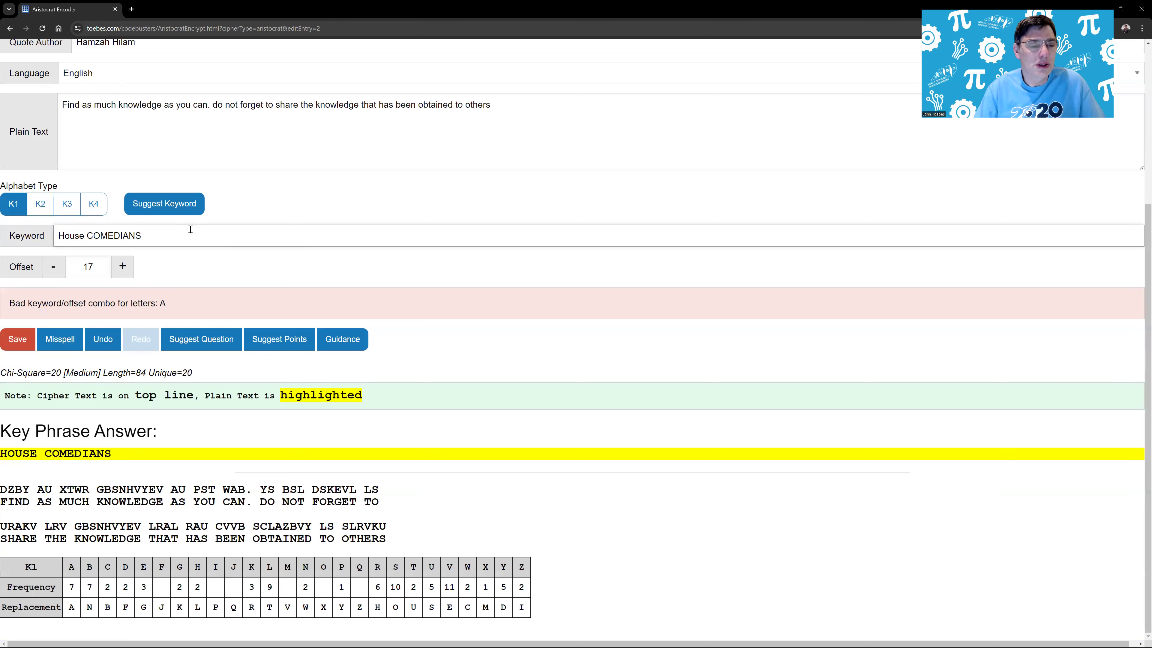
# Generate a sample question for the K1 Aristocrat quote and replace the question text with it.
pyautogui.scroll(3, 251, 437)
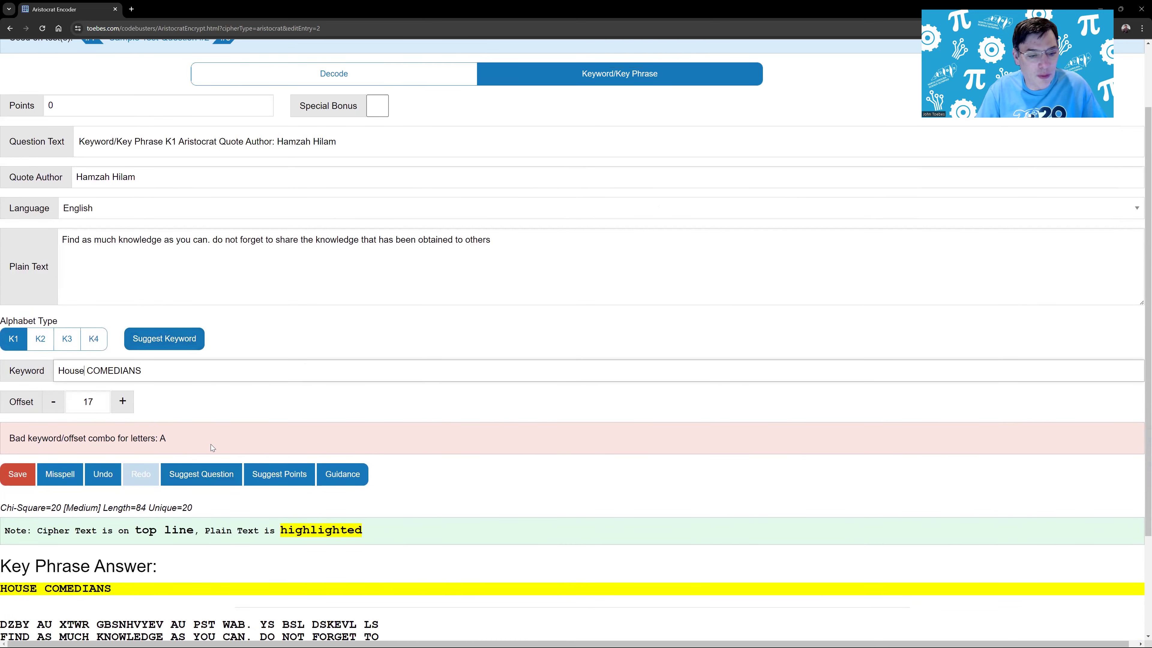
pyautogui.scroll(1, 267, 420)
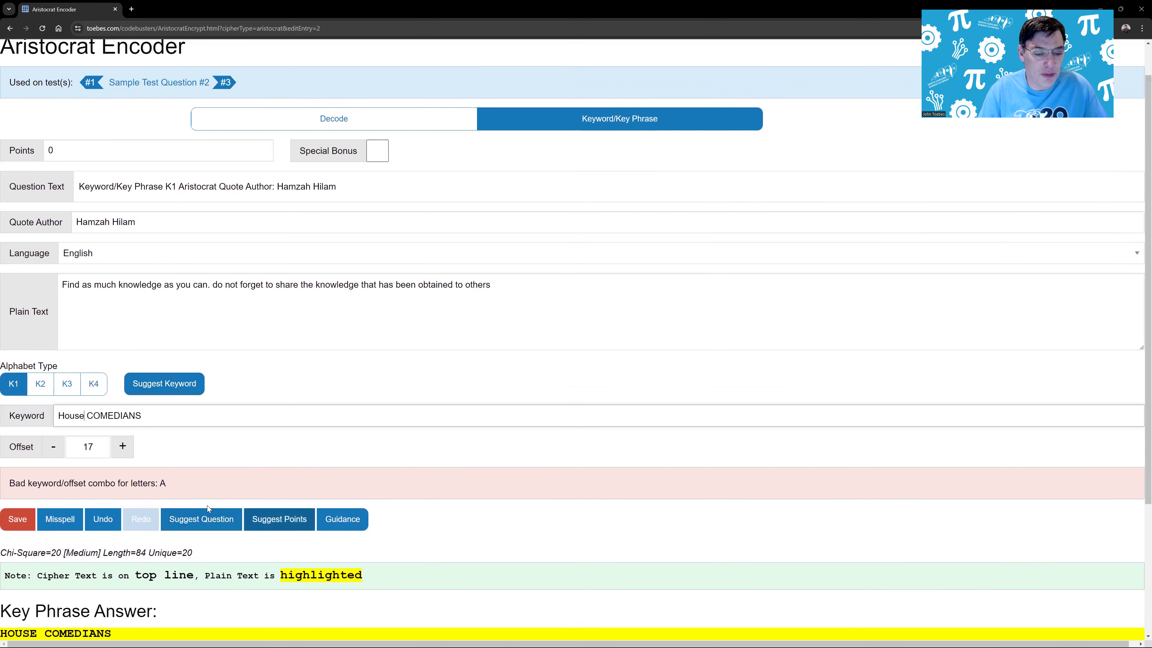
pyautogui.click(196, 521)
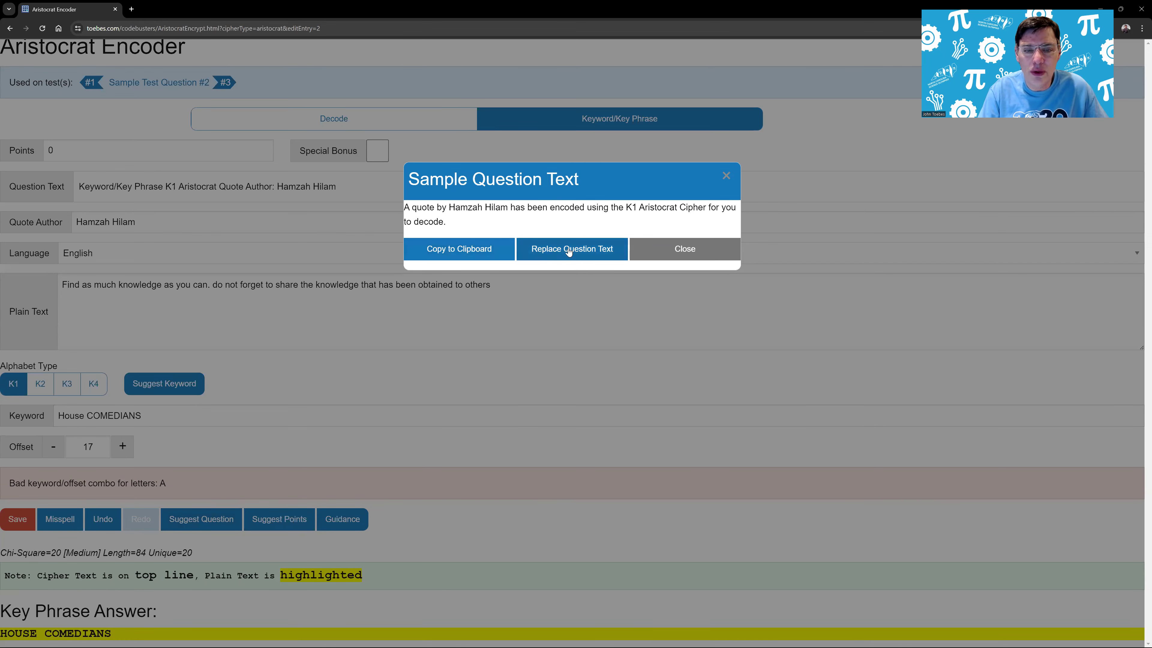
pyautogui.click(552, 250)
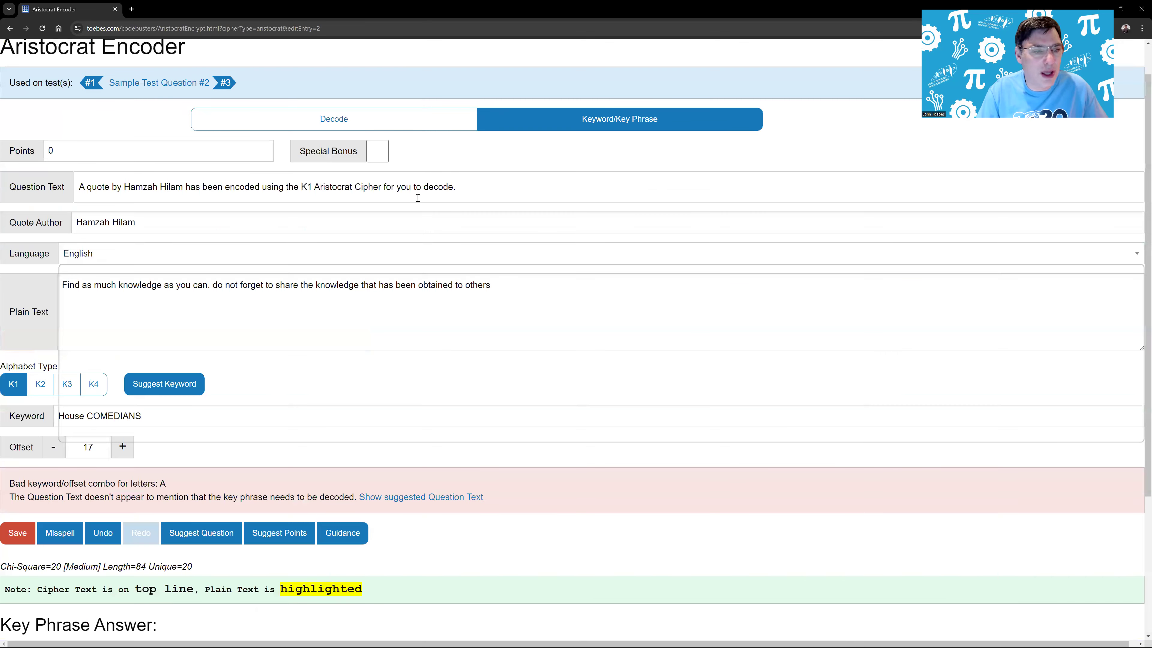
# Append "What was the key phrase used to encode it?" to the end of the question text.
pyautogui.click(487, 188)
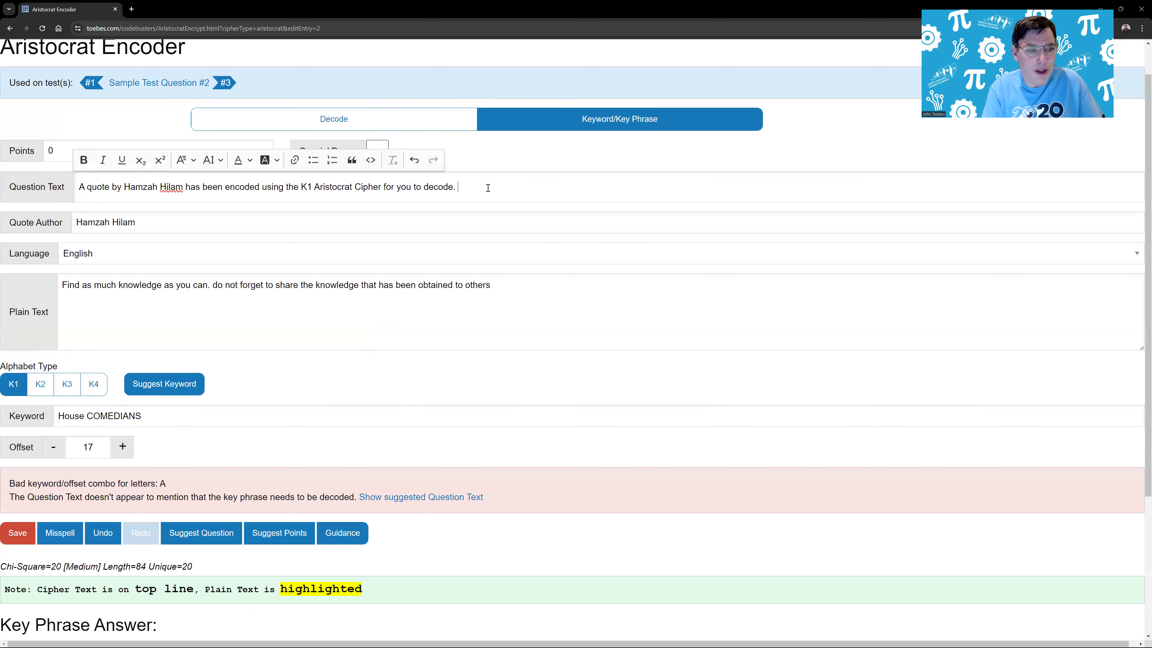
pyautogui.write('Wh')
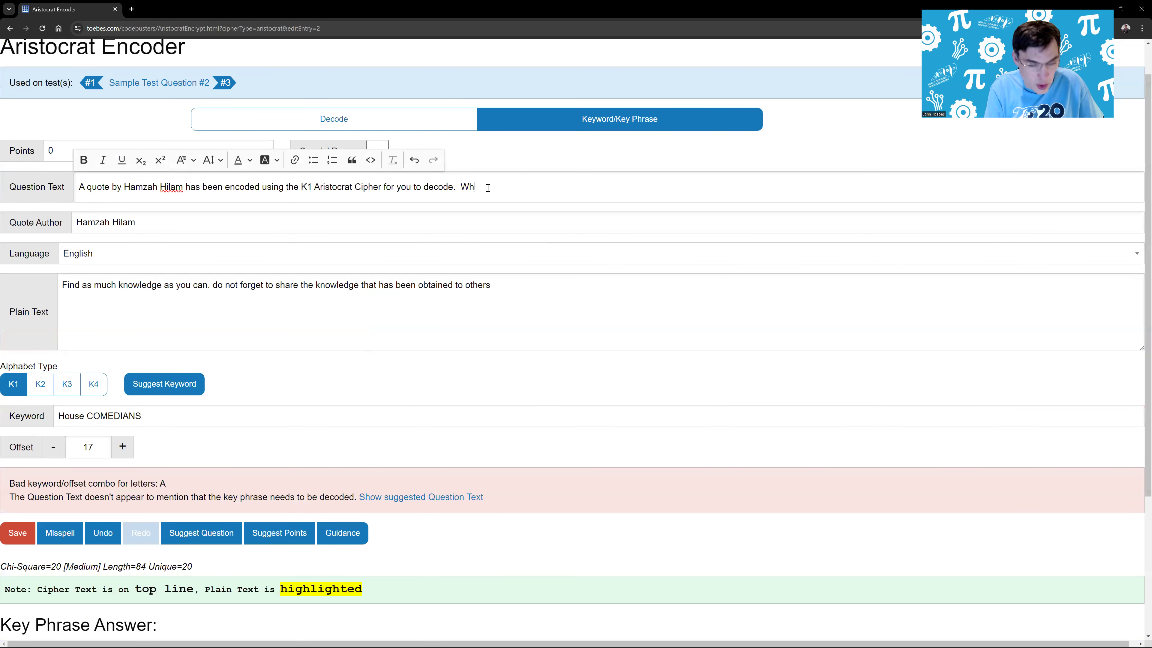
pyautogui.write('at was the key')
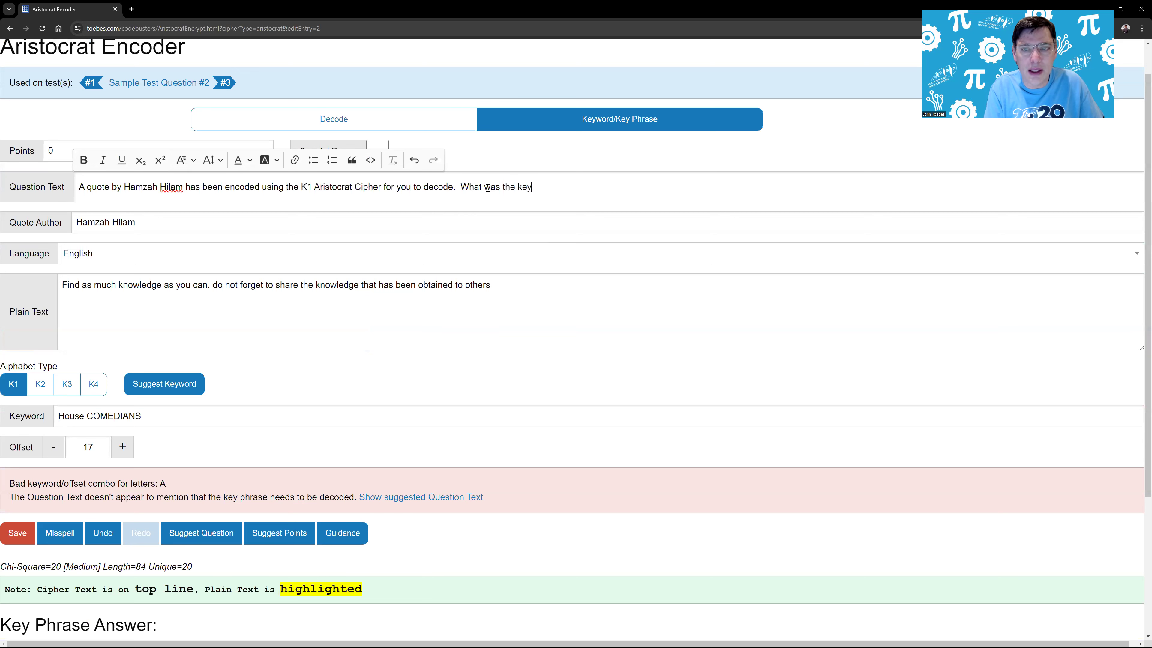
pyautogui.write(' phras')
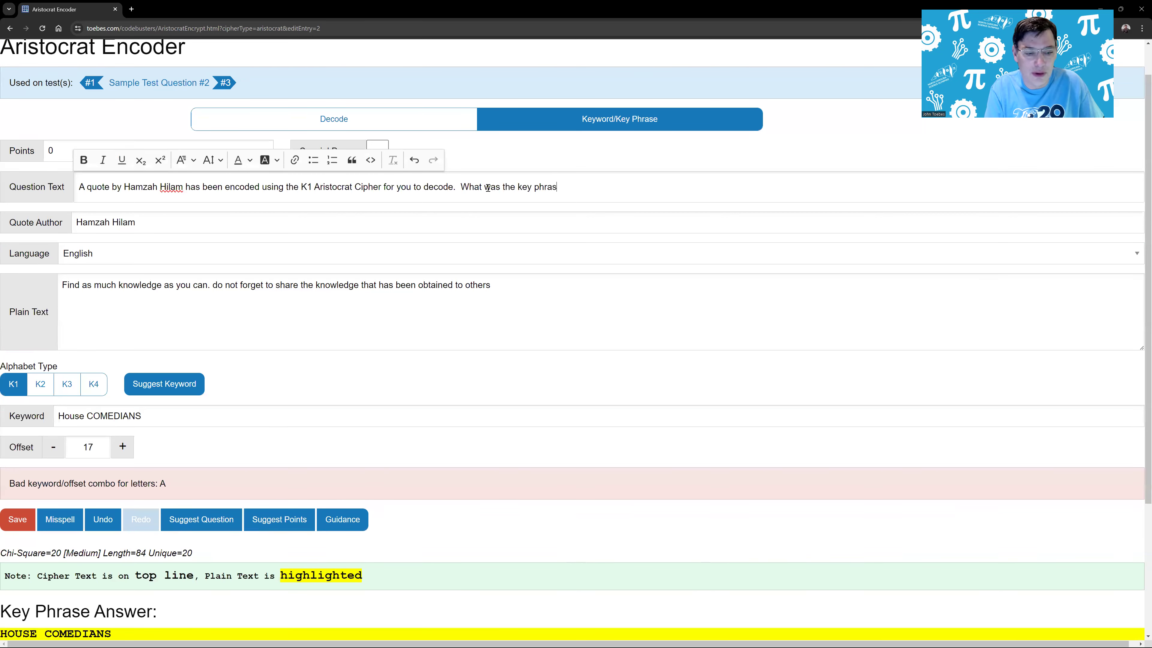
pyautogui.write('e used ')
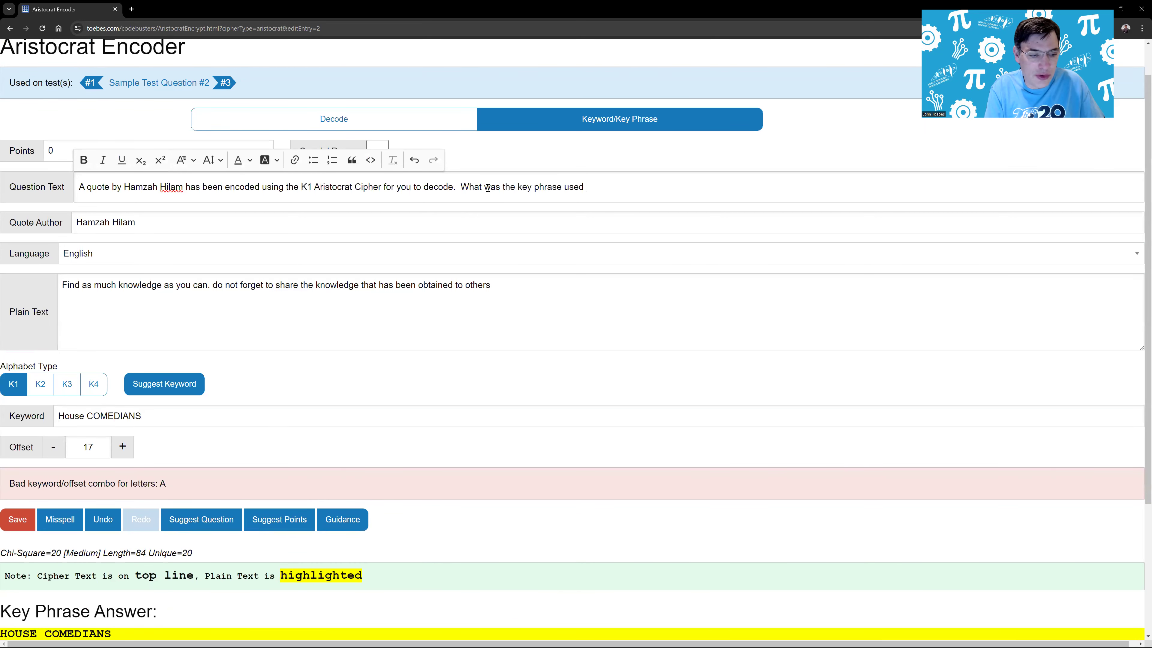
pyautogui.write('to encode it?')
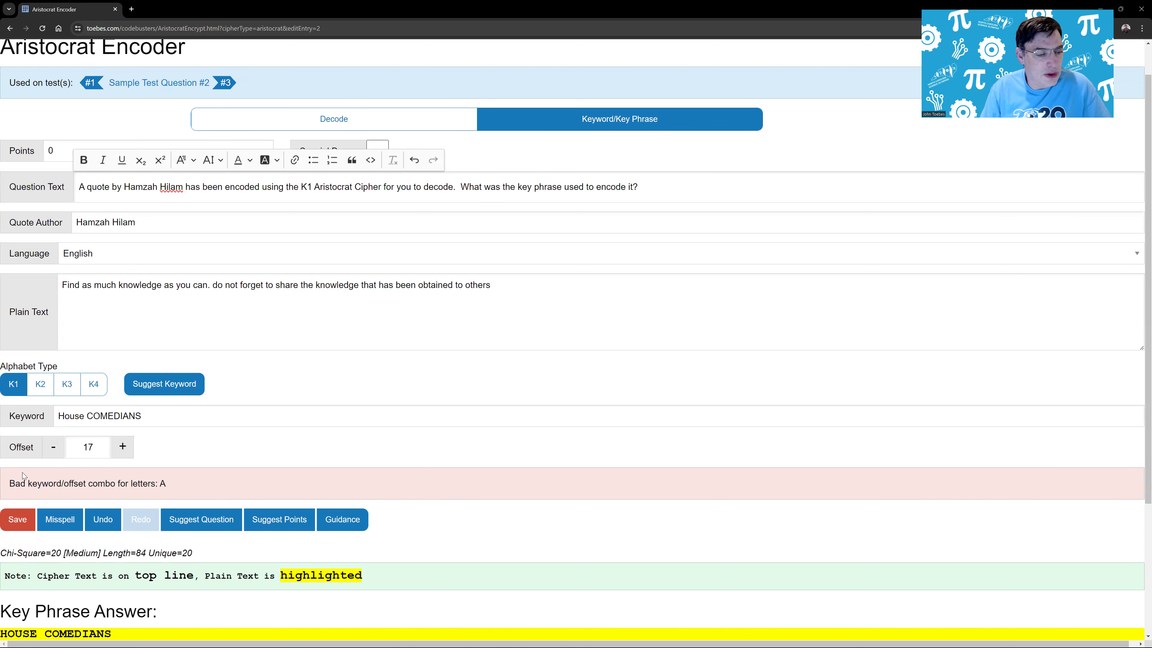
# Raise the offset for the House COMEDIANS key phrase to 20 to resolve the bad keyword/offset combination.
pyautogui.moveTo(16, 483); pyautogui.dragTo(189, 481)
pyautogui.scroll(-4, 188, 478)
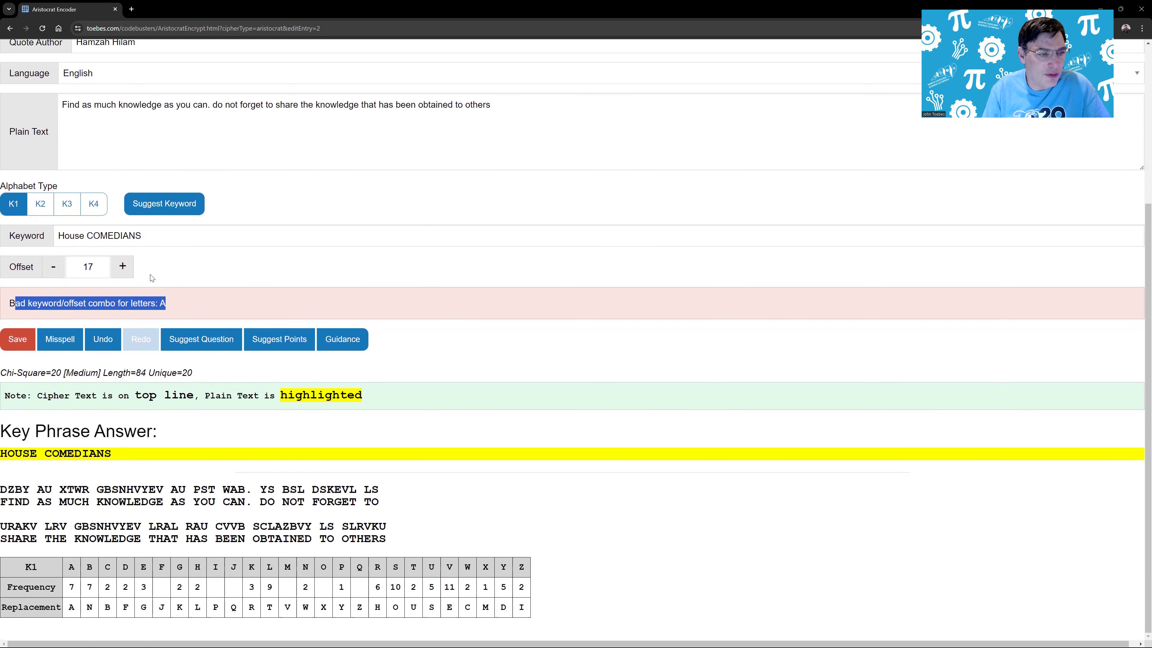
pyautogui.click(126, 269)
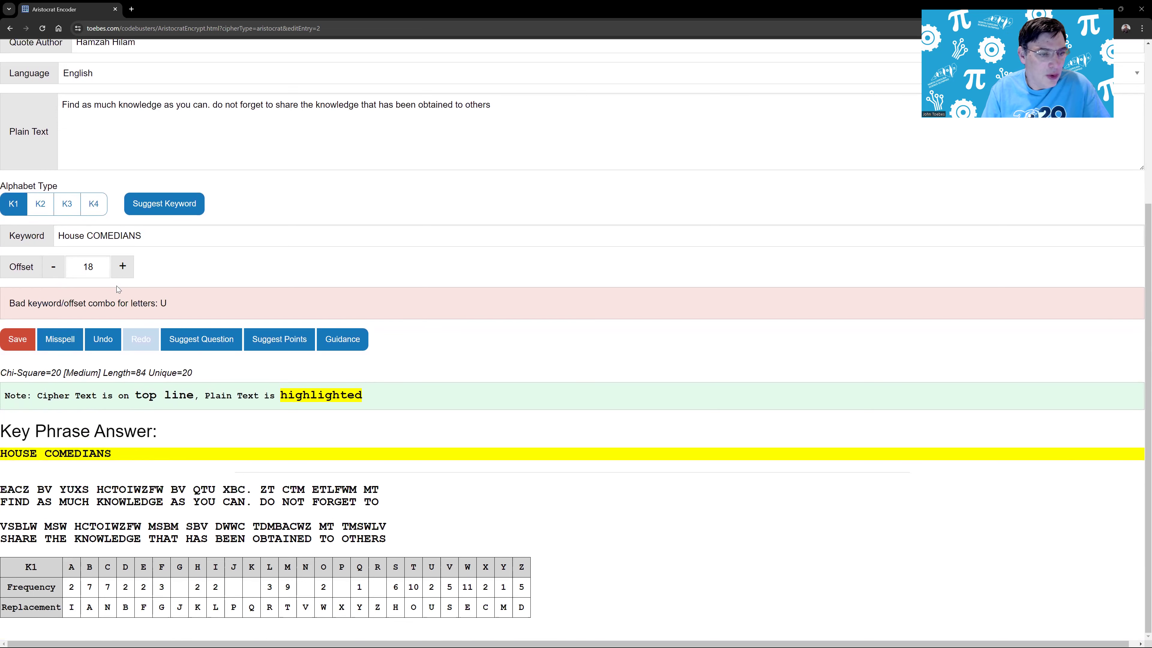
pyautogui.click(126, 273)
pyautogui.click(126, 272)
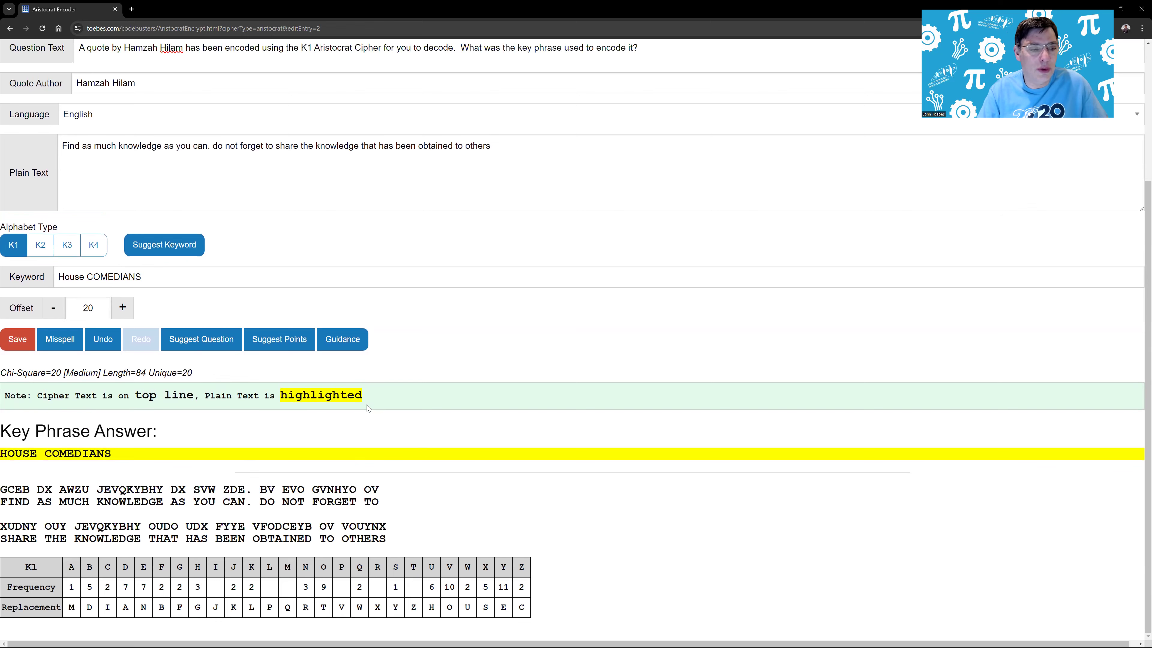
# Apply the suggested score of 329 points to the question and save it.
pyautogui.scroll(4, 367, 414)
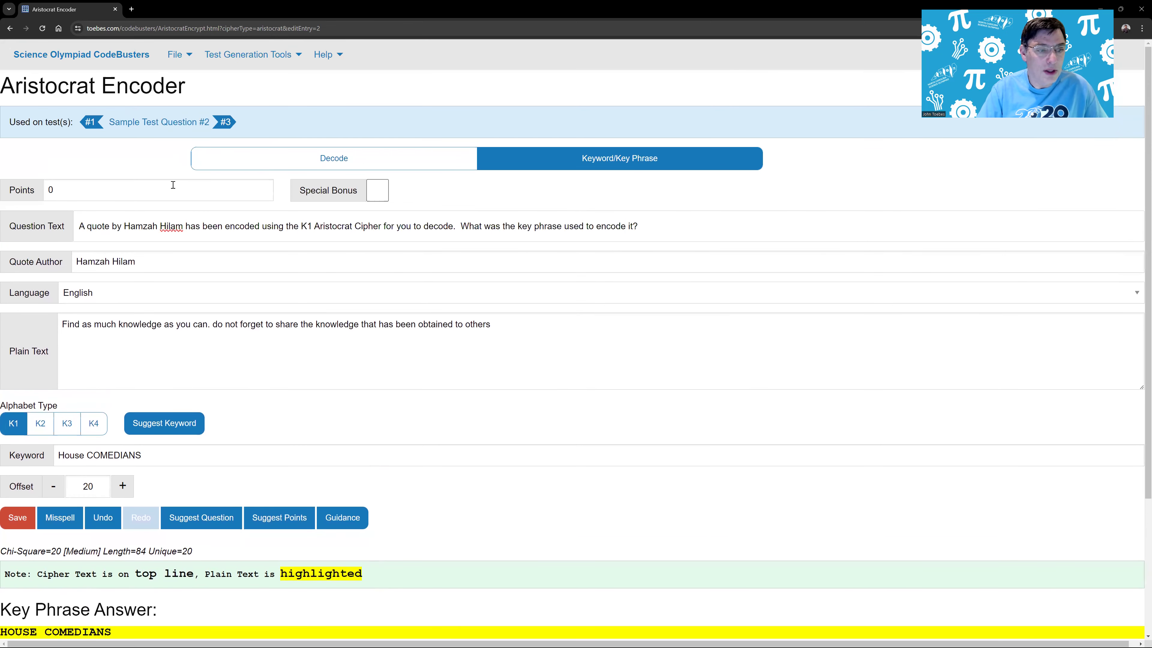
pyautogui.click(293, 519)
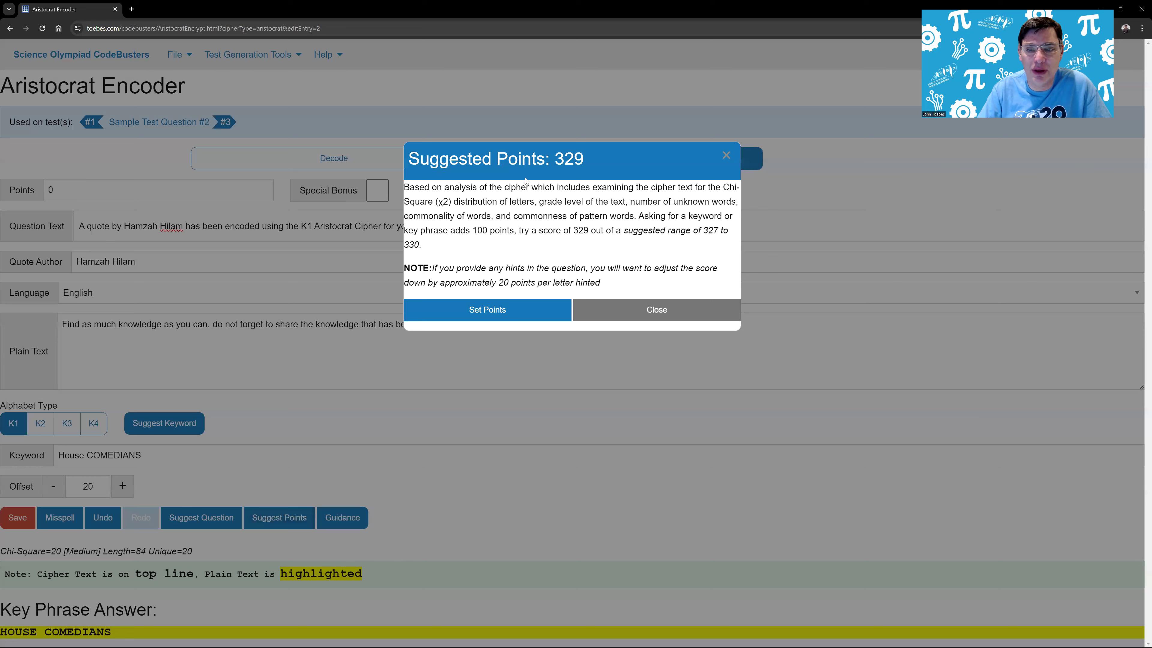
pyautogui.click(498, 309)
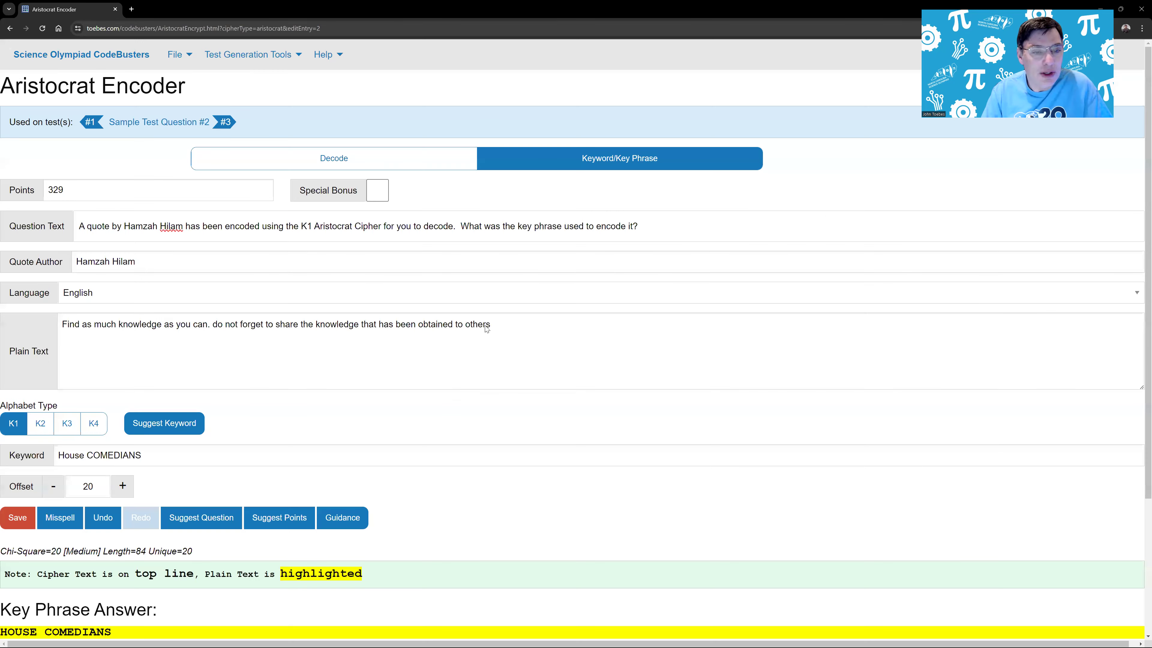
pyautogui.click(247, 54)
pyautogui.click(529, 282)
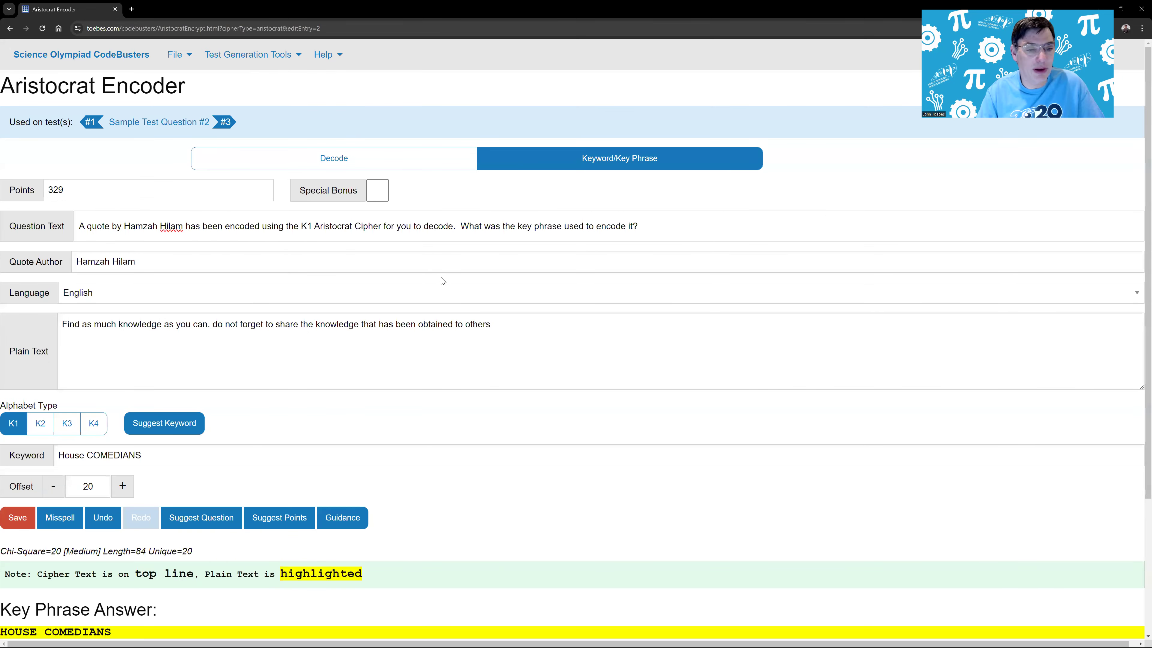
pyautogui.click(18, 518)
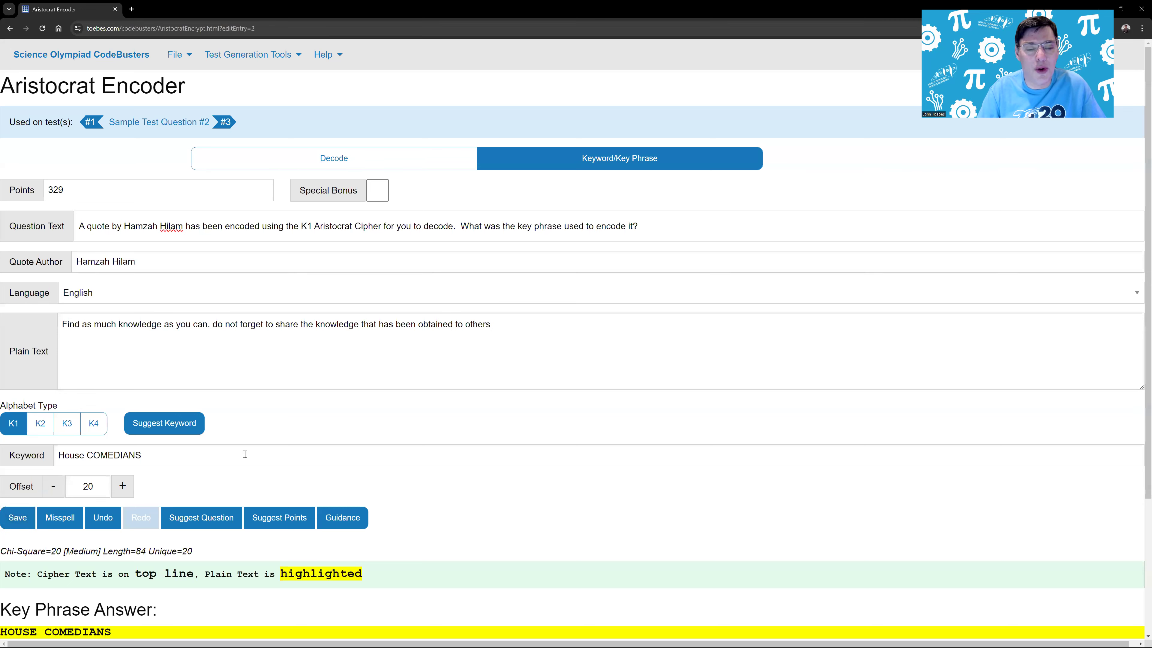